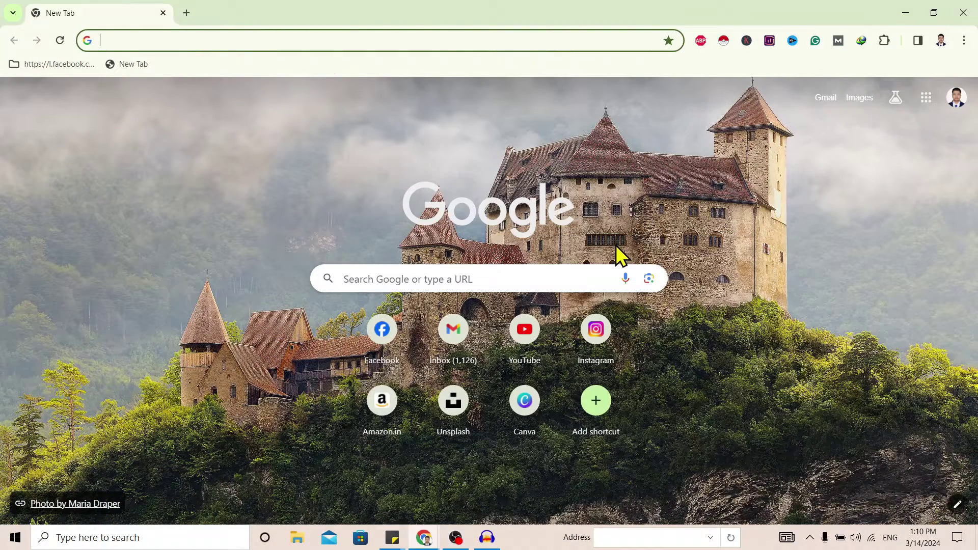
- Search Google for 'google meet for pc' and open the Google Meet result in a new tab
{"action": "left_click", "coordinate": [214, 40]}
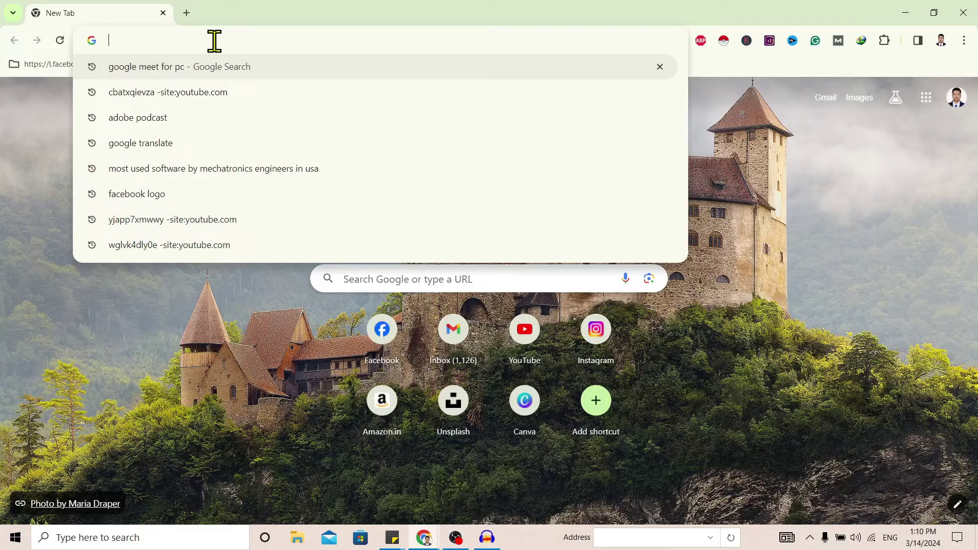
{"action": "type", "text": "goog"}
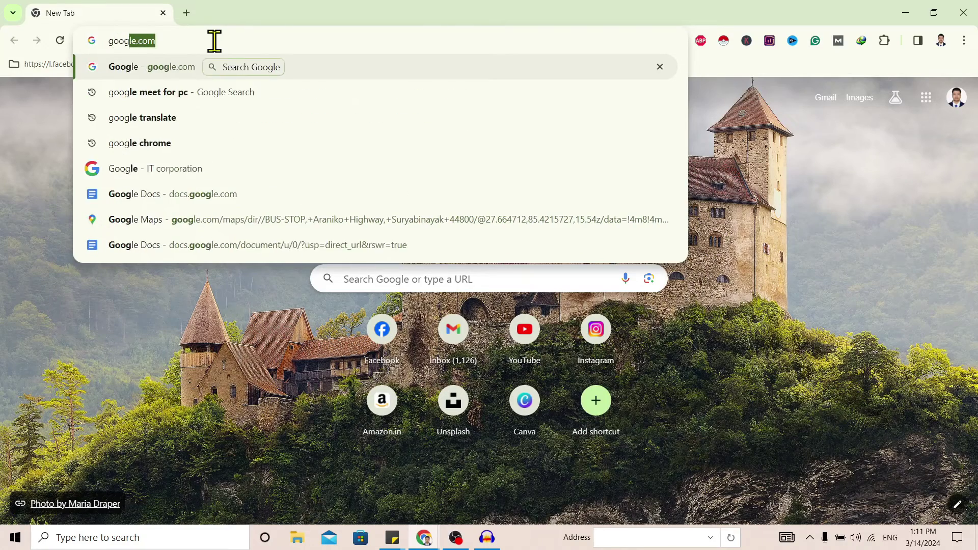
{"action": "type", "text": "le meet for p"}
{"action": "key", "text": "Return"}
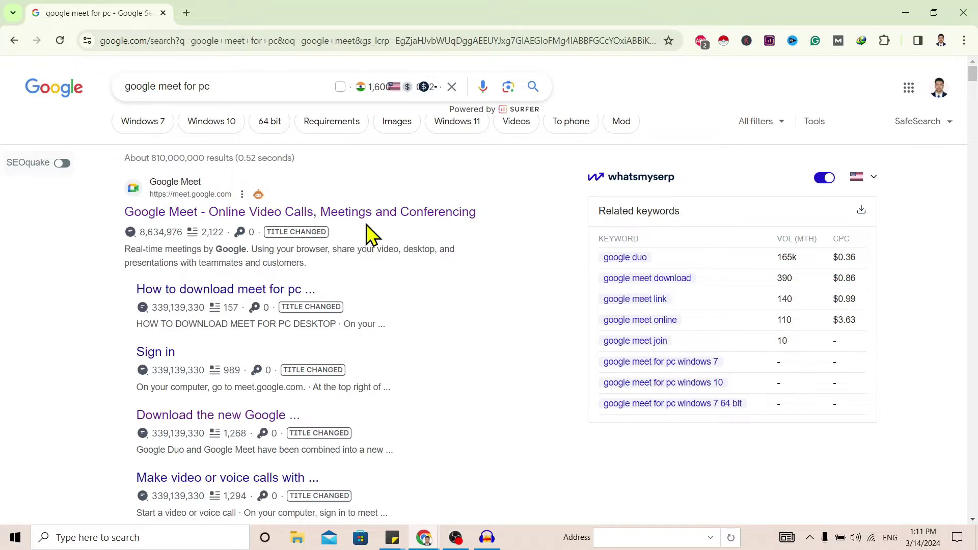
{"action": "scroll", "coordinate": [365, 227], "scroll_direction": "down", "scroll_amount": 1}
{"action": "scroll", "coordinate": [371, 236], "scroll_direction": "down", "scroll_amount": 1}
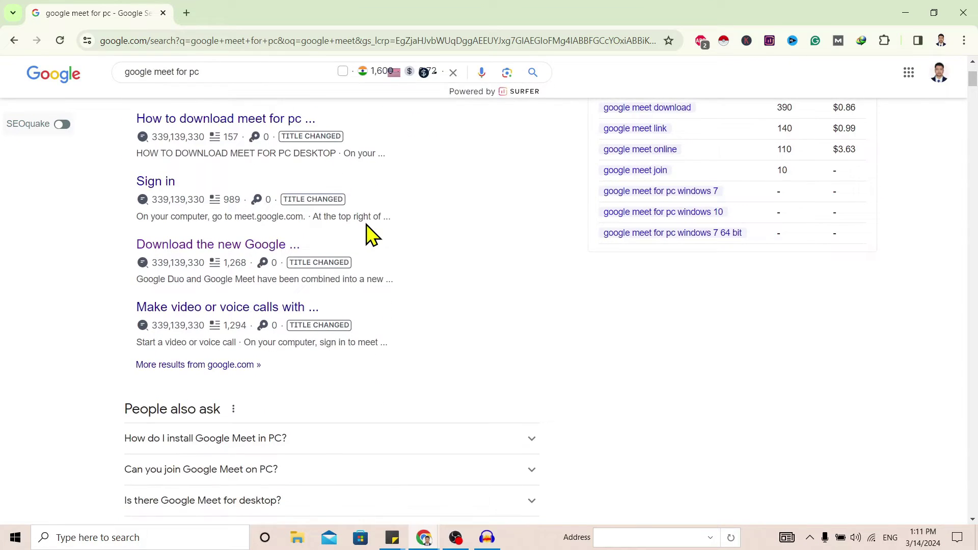
{"action": "scroll", "coordinate": [371, 236], "scroll_direction": "up", "scroll_amount": 2}
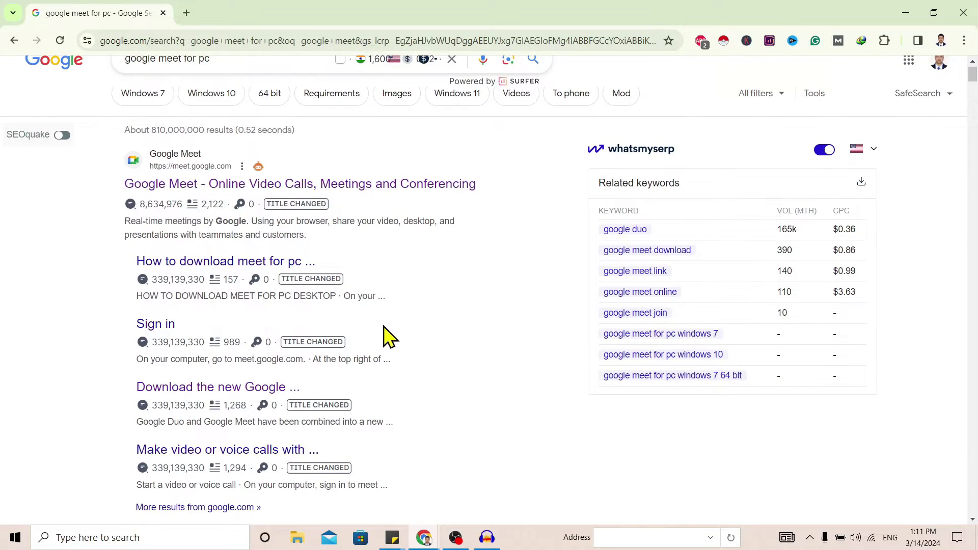
{"action": "scroll", "coordinate": [393, 384], "scroll_direction": "up", "scroll_amount": 1}
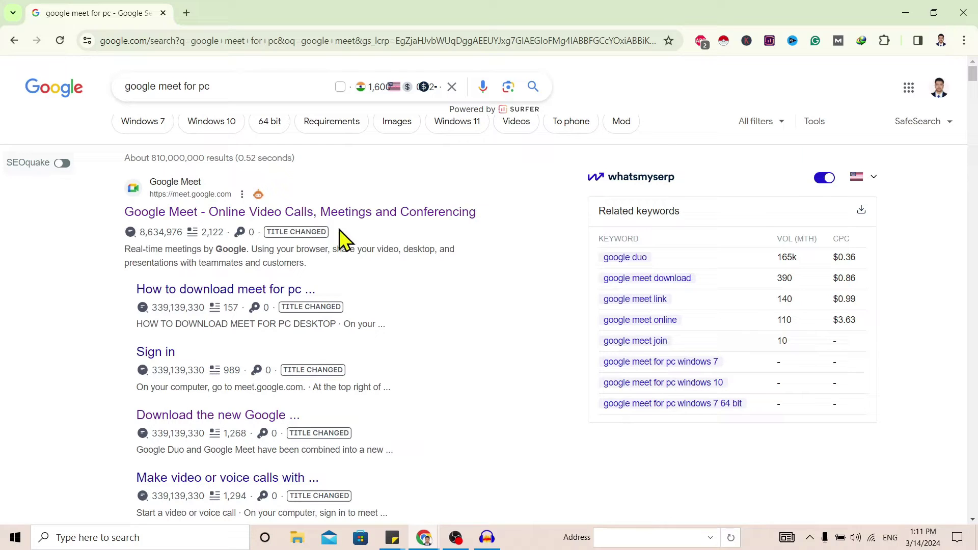
{"action": "right_click", "coordinate": [375, 218]}
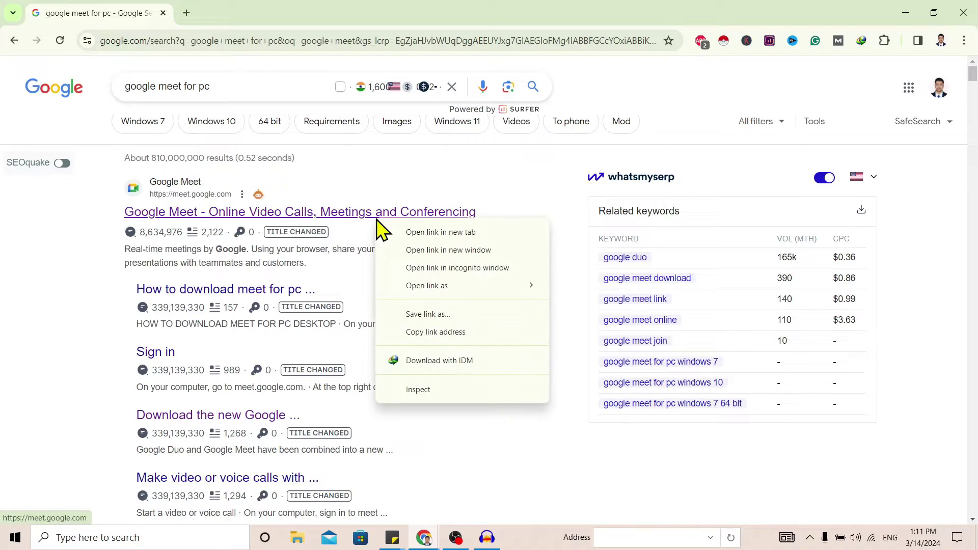
{"action": "left_click", "coordinate": [413, 233]}
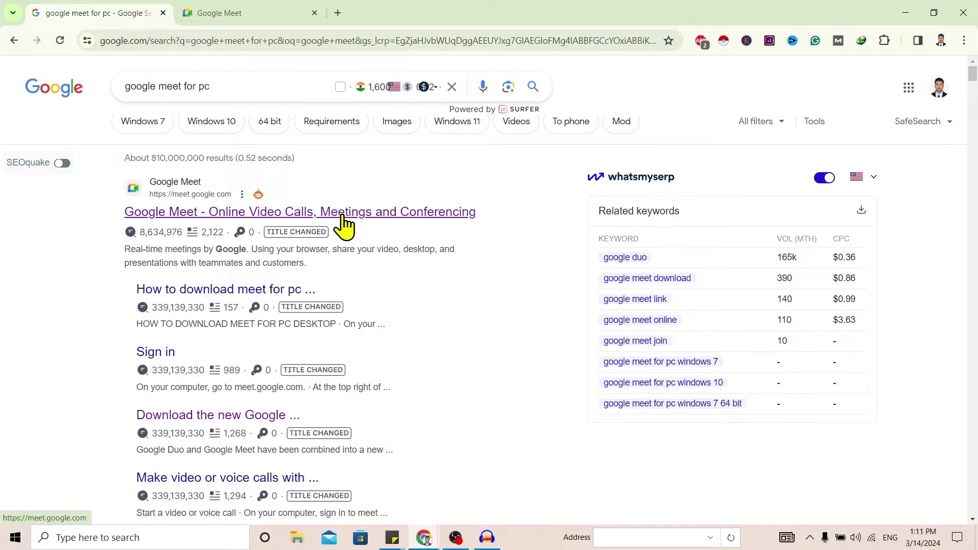
- Switch to the Google Meet tab and view its full meet.google.com address
{"action": "left_click", "coordinate": [258, 12]}
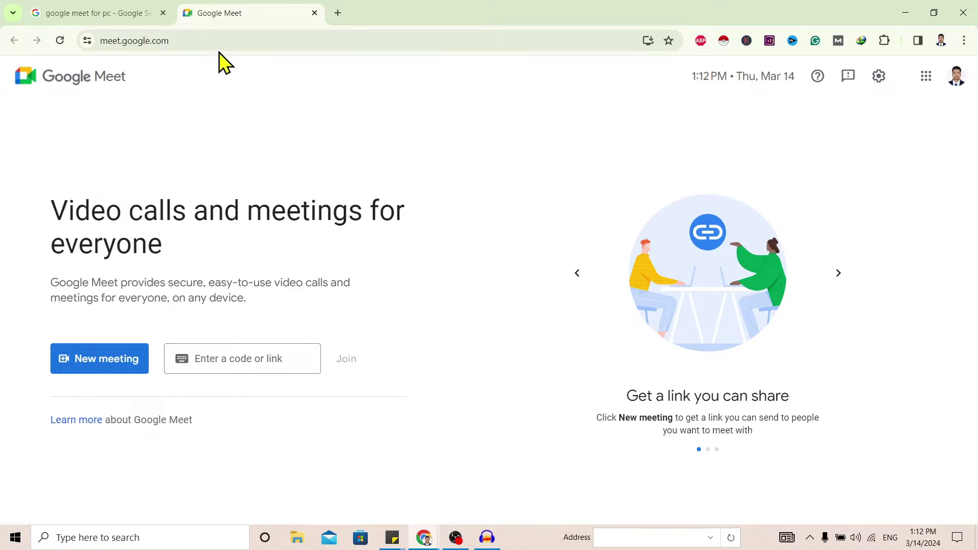
{"action": "left_click", "coordinate": [245, 39]}
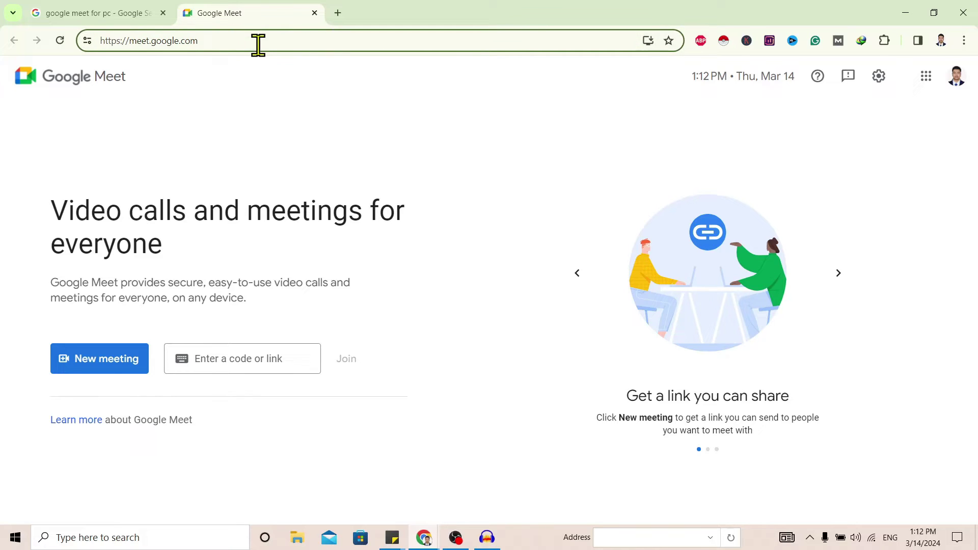
- Install Google Meet as an app via the Chrome menu's Save and share option
{"action": "left_click", "coordinate": [964, 40]}
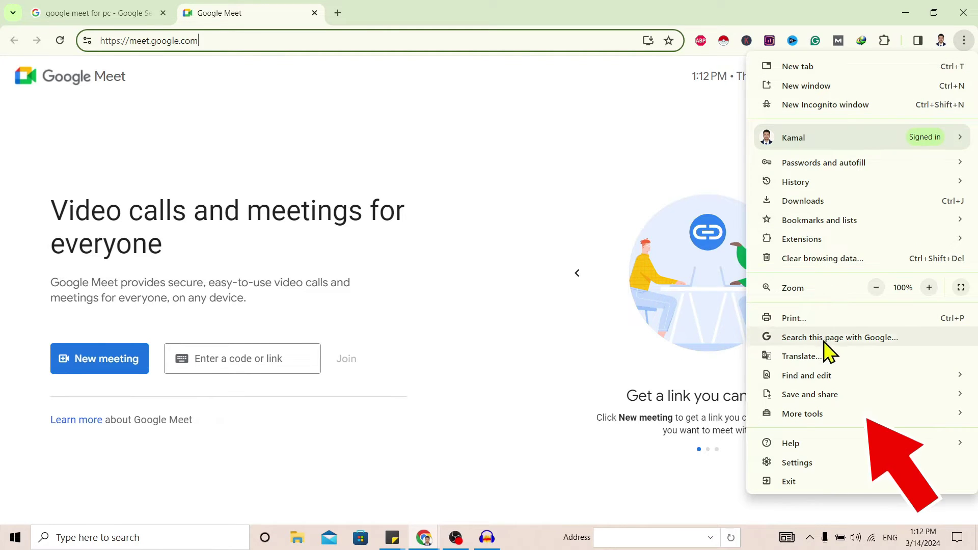
{"action": "mouse_move", "coordinate": [810, 394]}
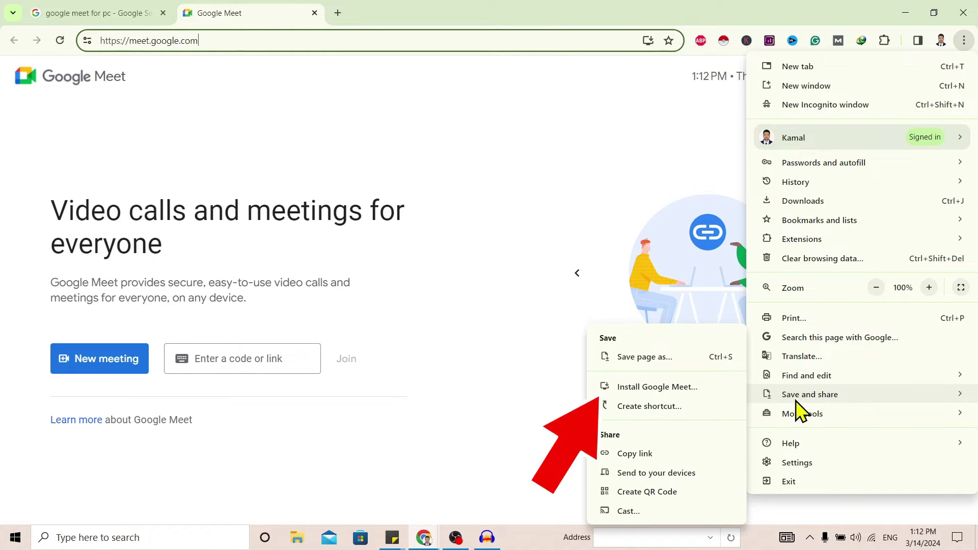
{"action": "left_click", "coordinate": [678, 391]}
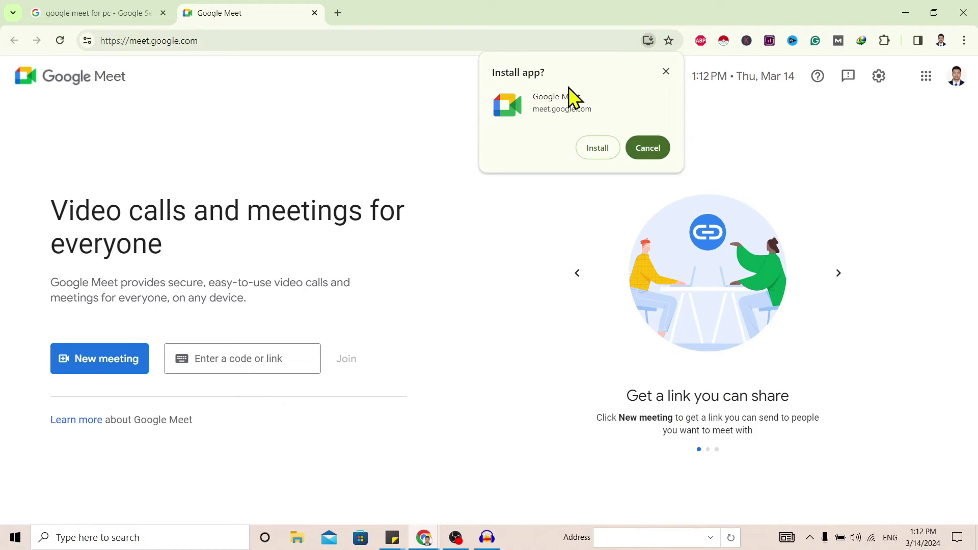
{"action": "left_click", "coordinate": [596, 149]}
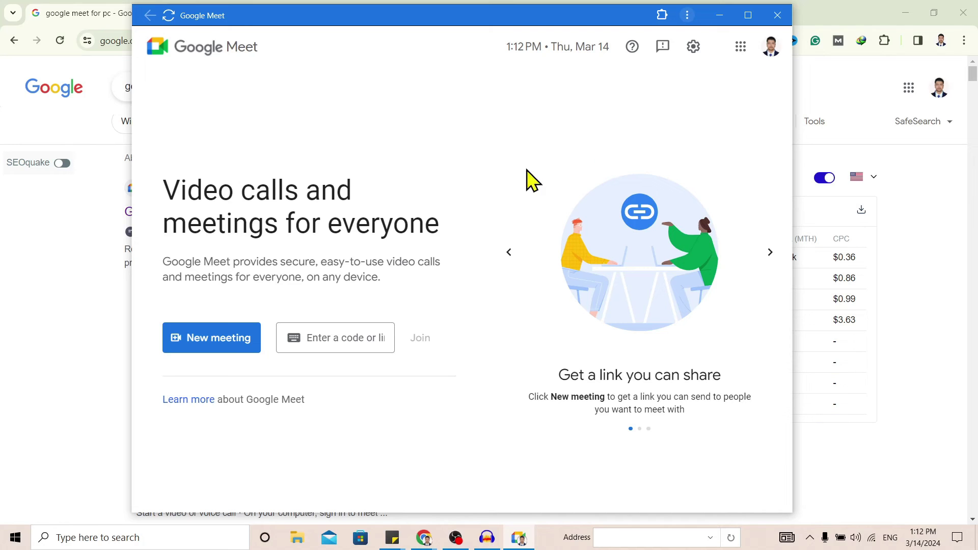
- Restore the Meet window, move it right, and select the Google Meet desktop shortcut
{"action": "left_click_drag", "start_coordinate": [392, 15], "coordinate": [553, 11]}
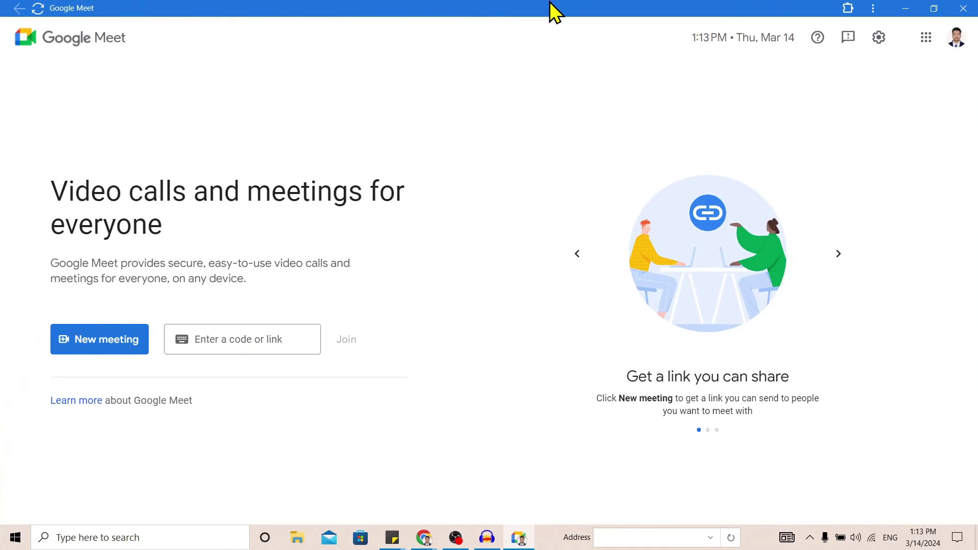
{"action": "double_click", "coordinate": [252, 14]}
{"action": "left_click_drag", "start_coordinate": [252, 14], "coordinate": [472, 21]}
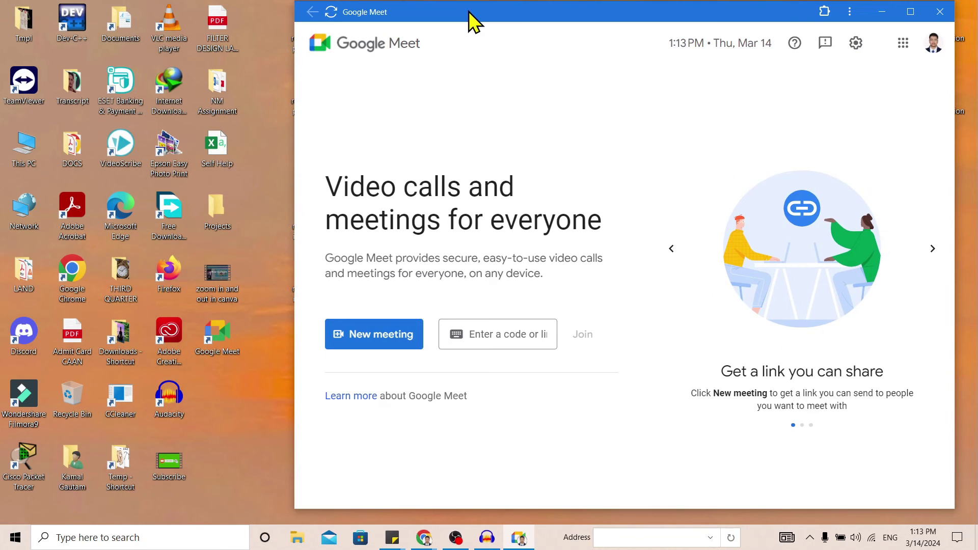
{"action": "left_click", "coordinate": [225, 359]}
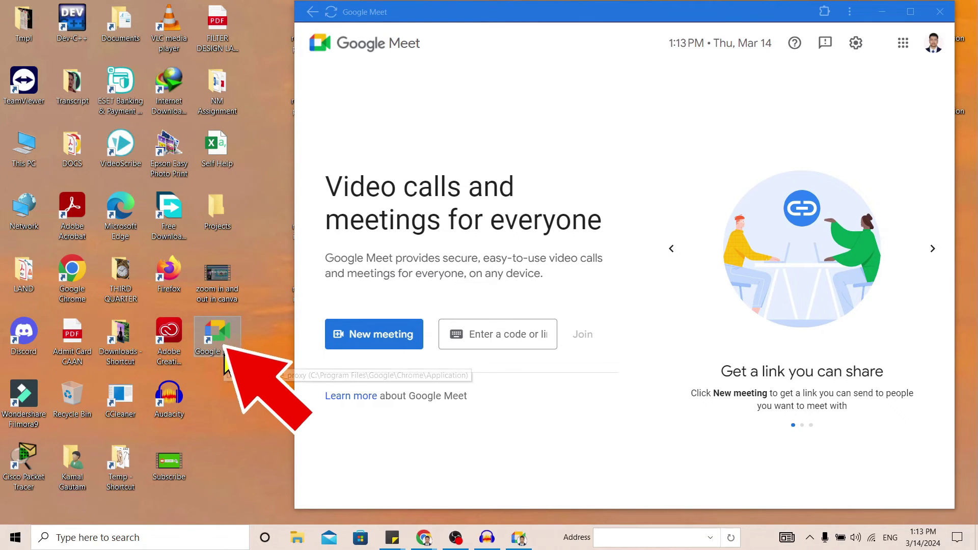